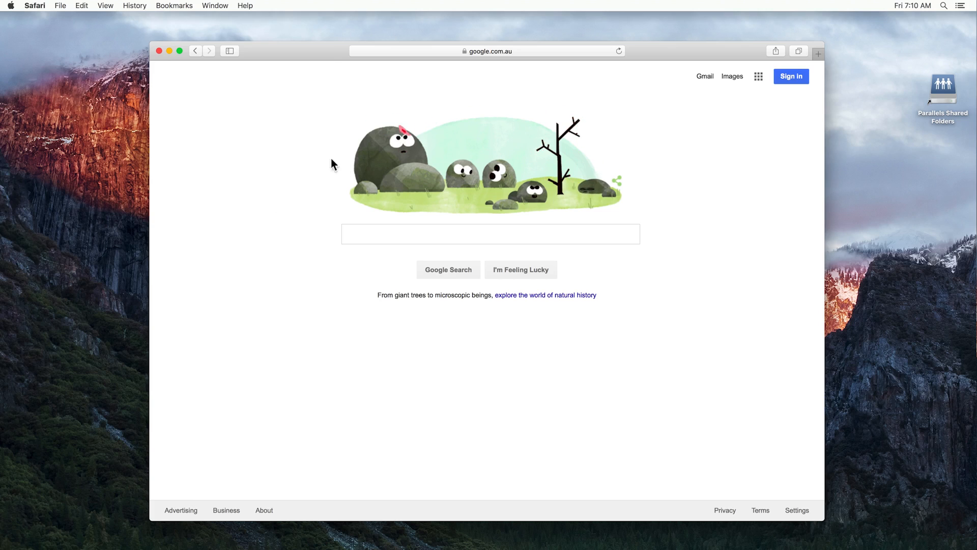
# - Open the developer.android.com website
pyautogui.click(471, 49)
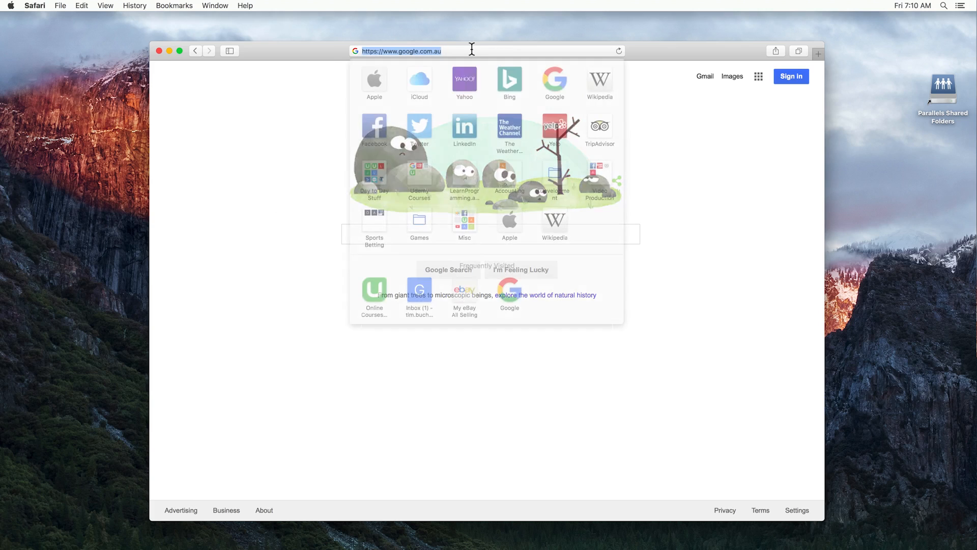
pyautogui.write('developer')
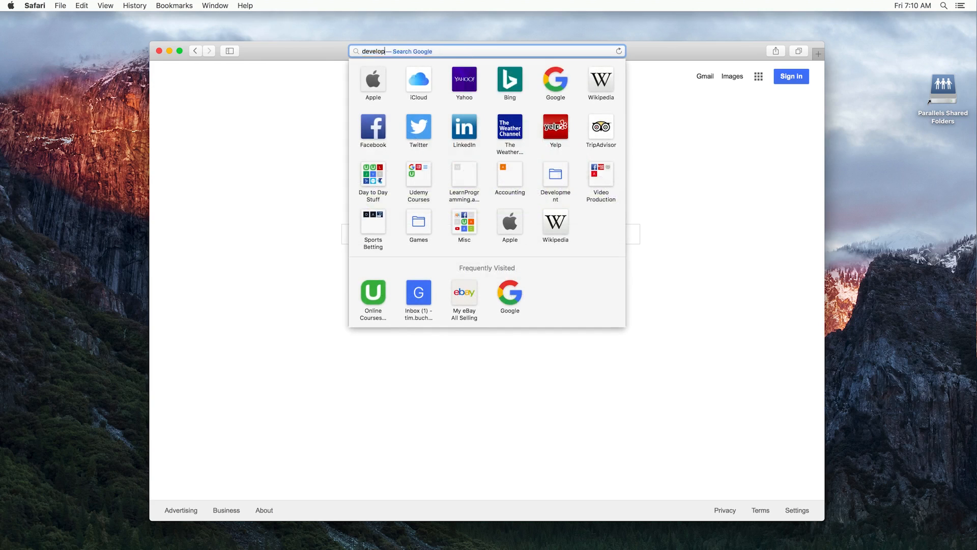
pyautogui.doubleClick(460, 53)
pyautogui.press('BackSpace')
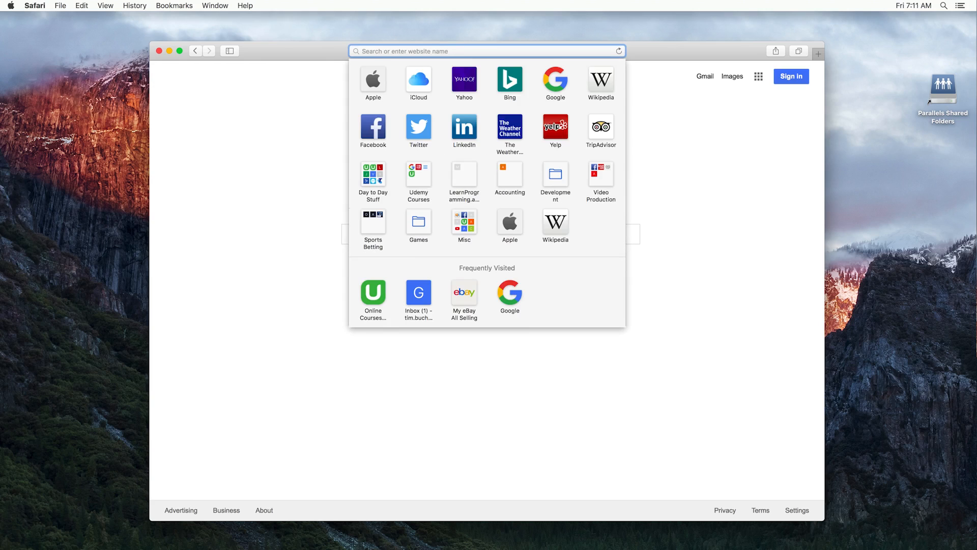
pyautogui.write('developer.')
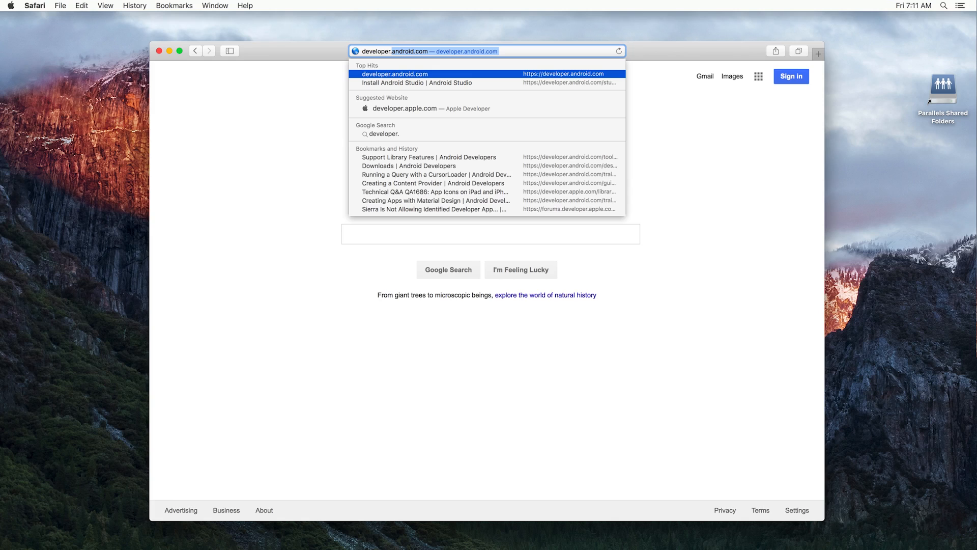
pyautogui.press('Return')
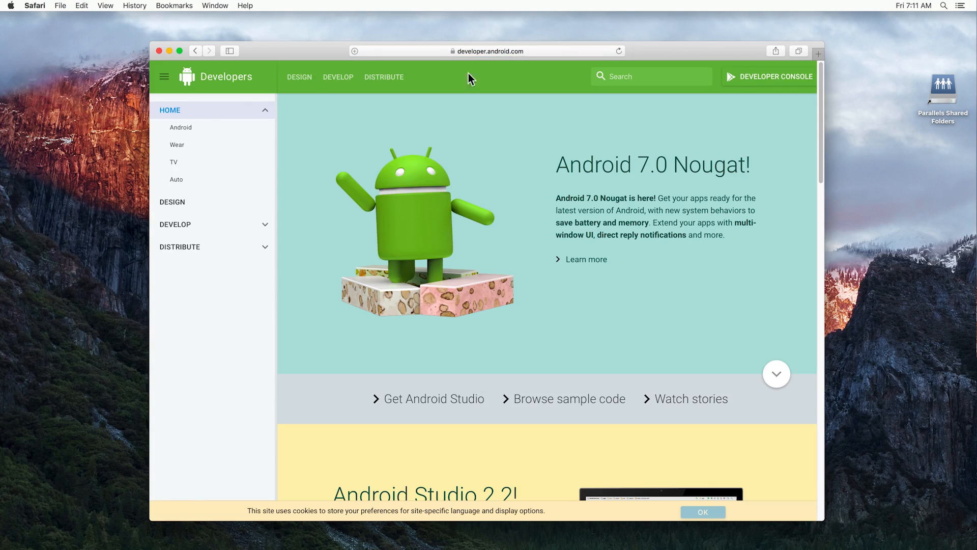
# - Open the Android Studio 2.2 download page, agree to the terms and conditions, and download version 2.2.0.12 for Mac
pyautogui.scroll(-5, 525, 234)
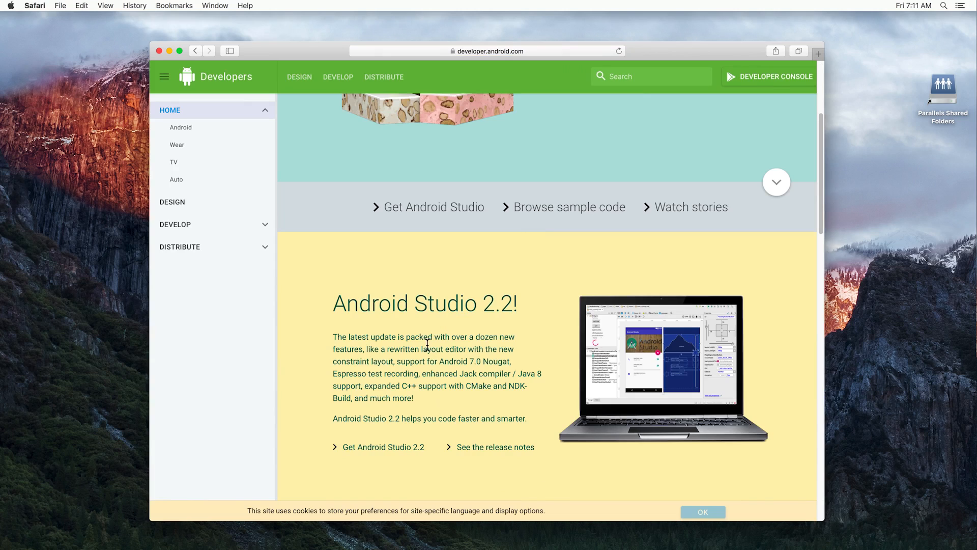
pyautogui.click(388, 447)
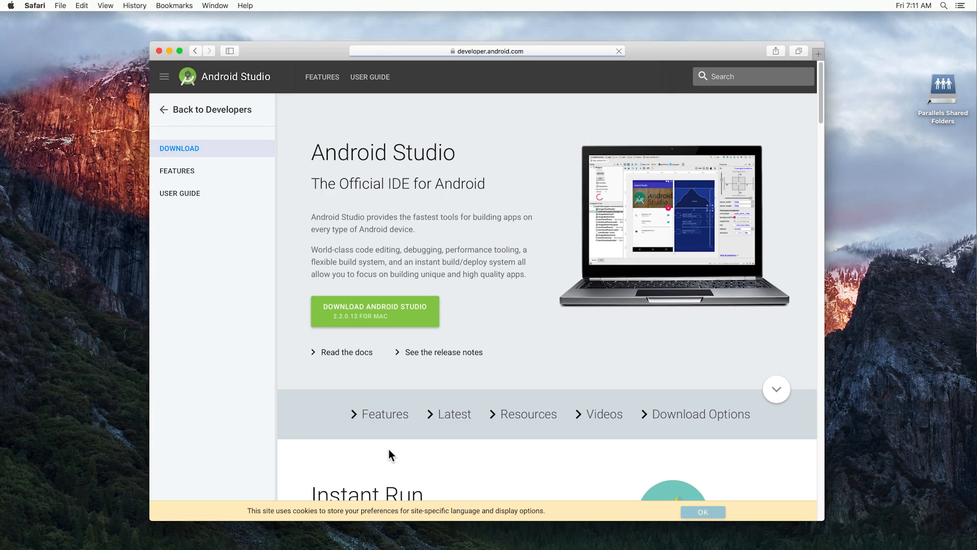
pyautogui.click(357, 318)
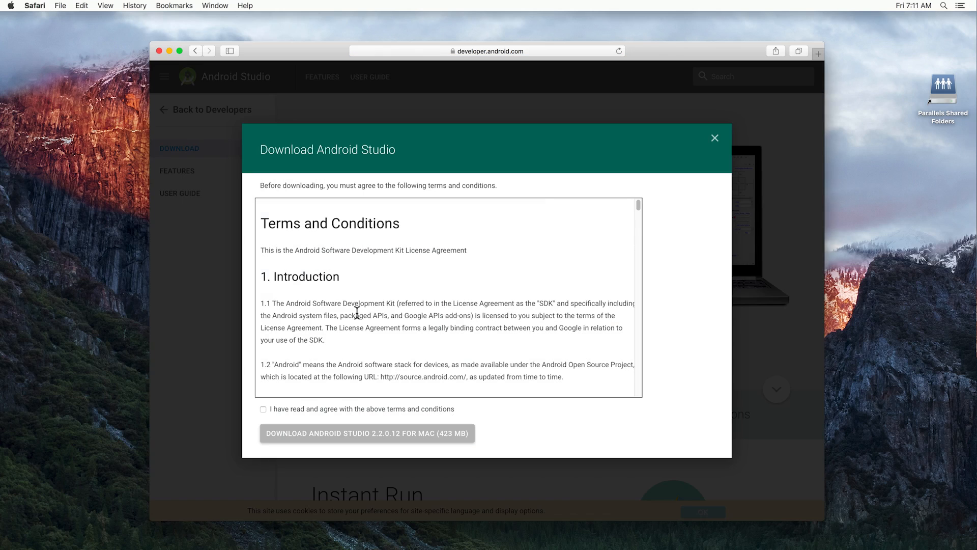
pyautogui.click(264, 410)
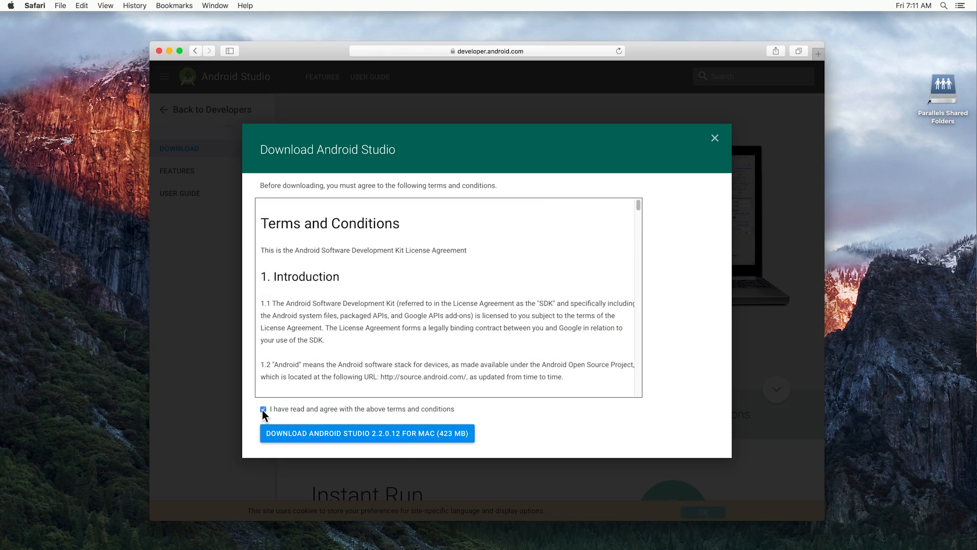
pyautogui.click(397, 436)
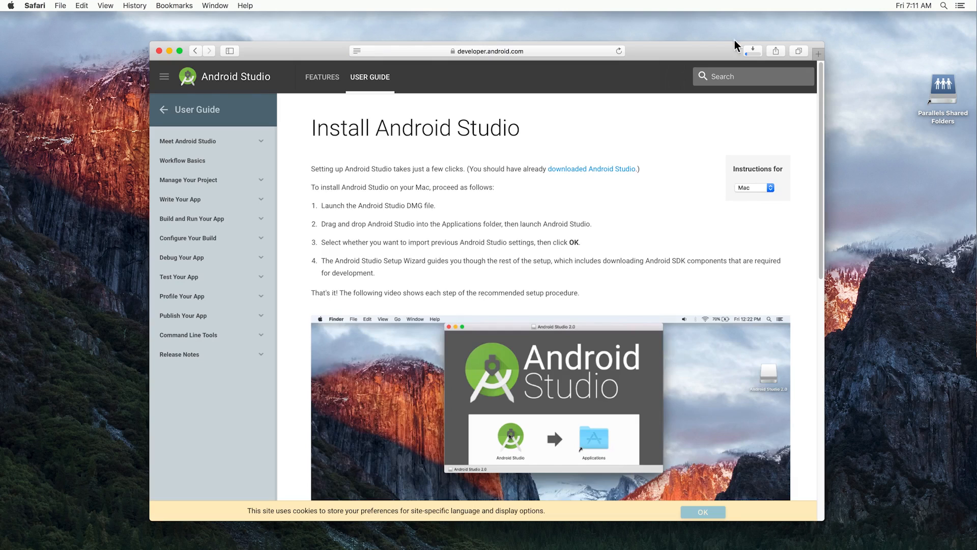
# - Locate and mount the downloaded android-studio-ide-145.3276617-mac.dmg, and copy Android Studio into the Applications folder
pyautogui.click(752, 52)
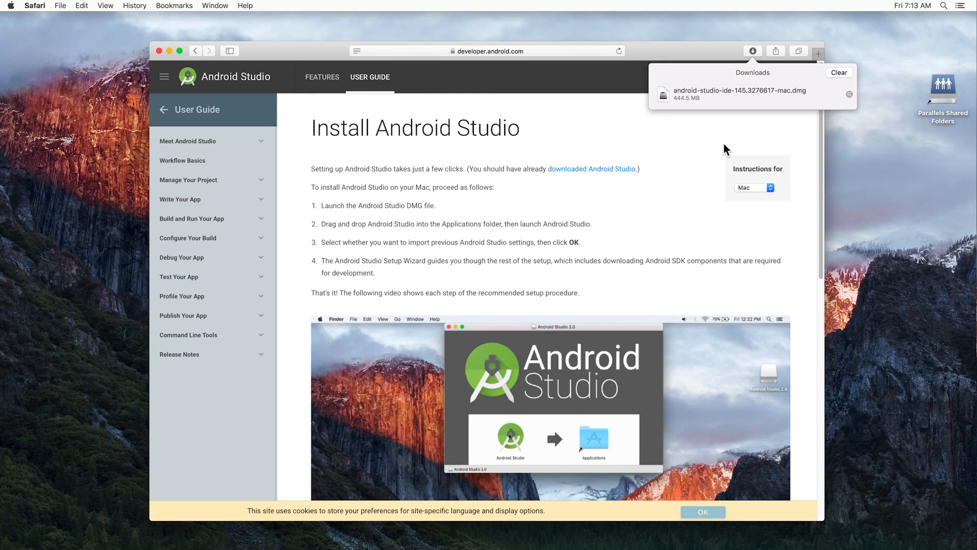
pyautogui.click(850, 95)
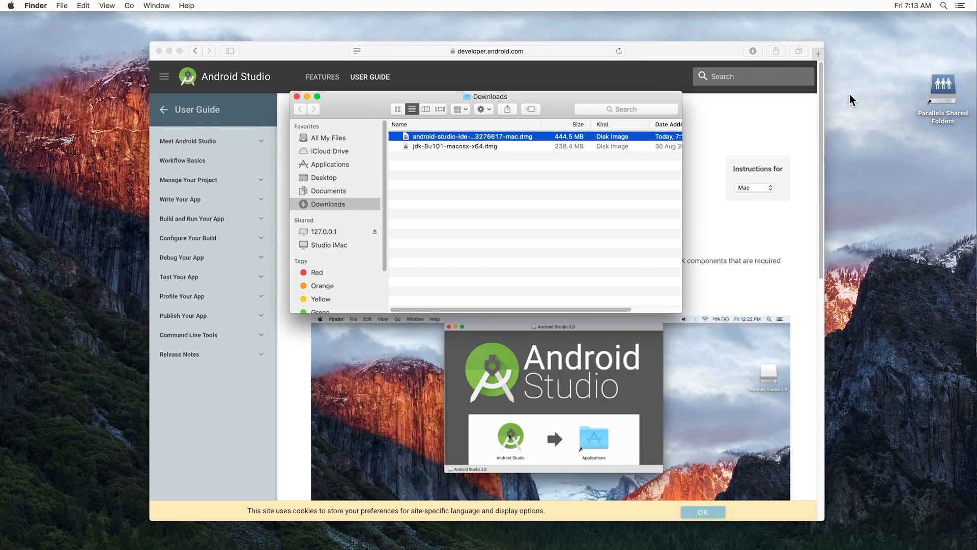
pyautogui.doubleClick(438, 135)
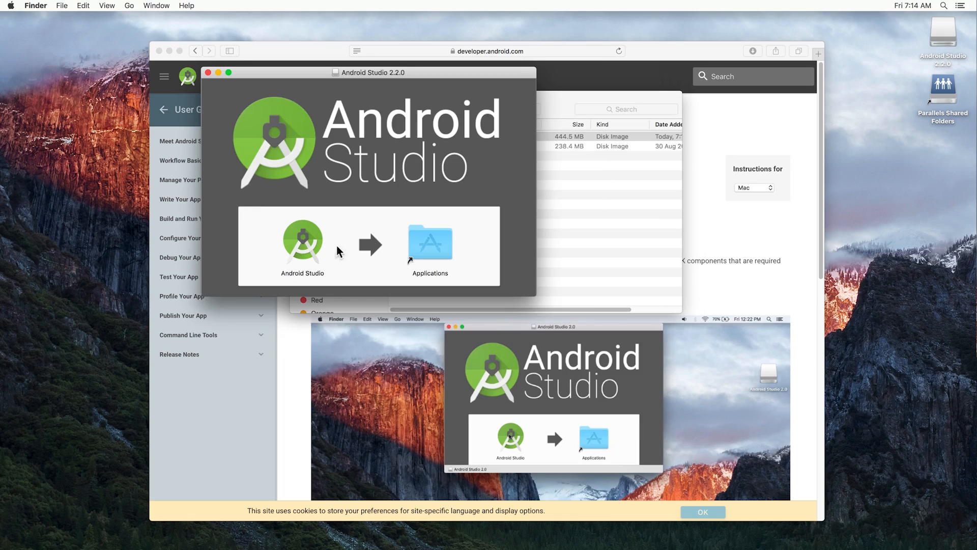
pyautogui.moveTo(307, 247); pyautogui.dragTo(435, 247)
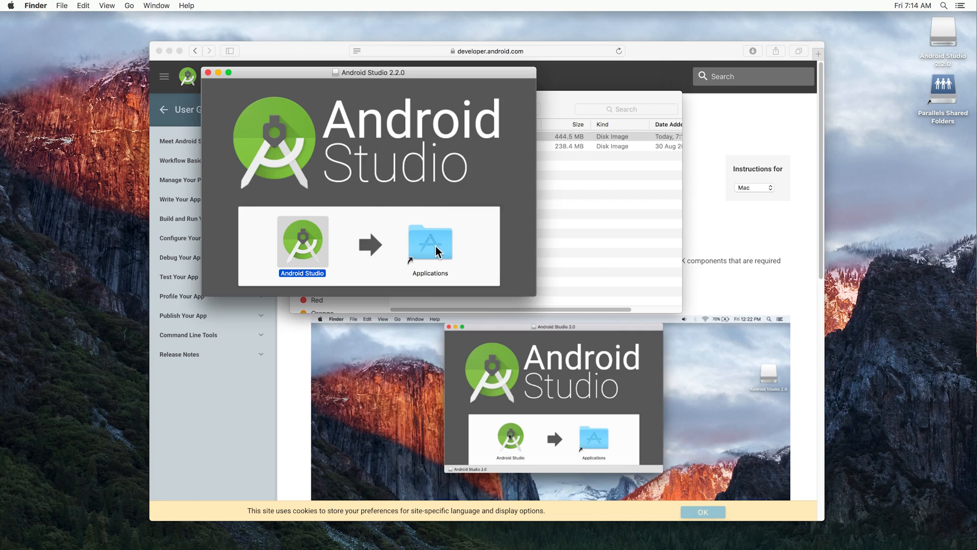
# - Close the Android Studio installer and browser windows, and eject the Android Studio 2.2.0 disk image from the desktop
pyautogui.click(208, 73)
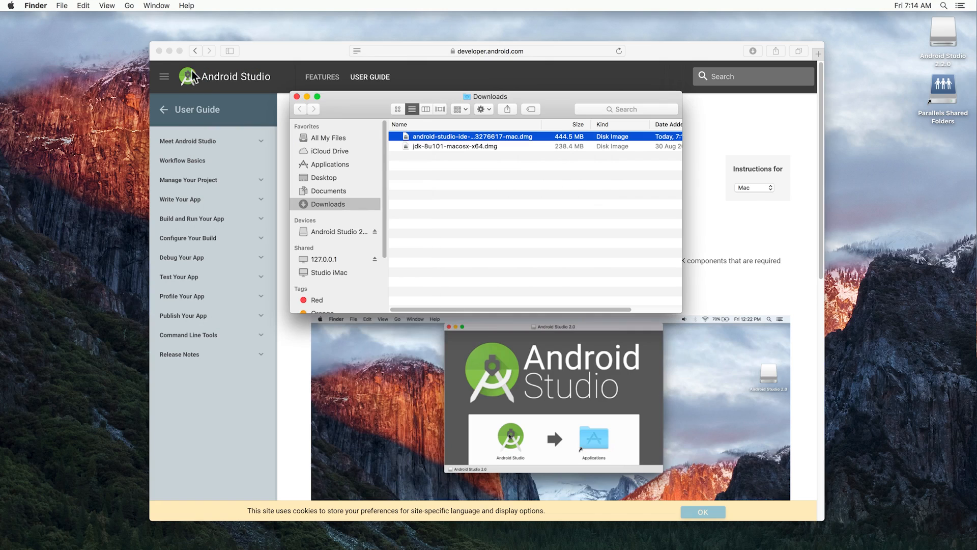
pyautogui.click(158, 50)
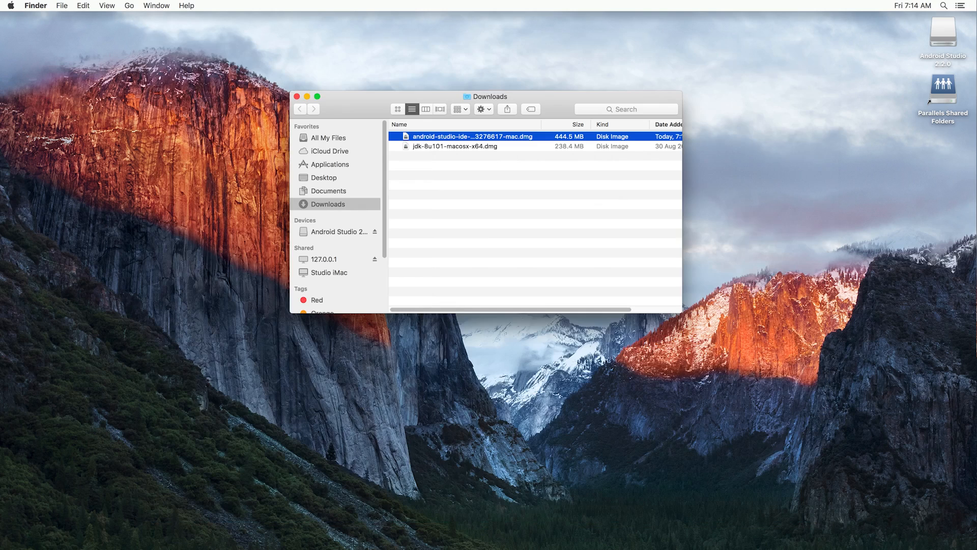
pyautogui.rightClick(941, 34)
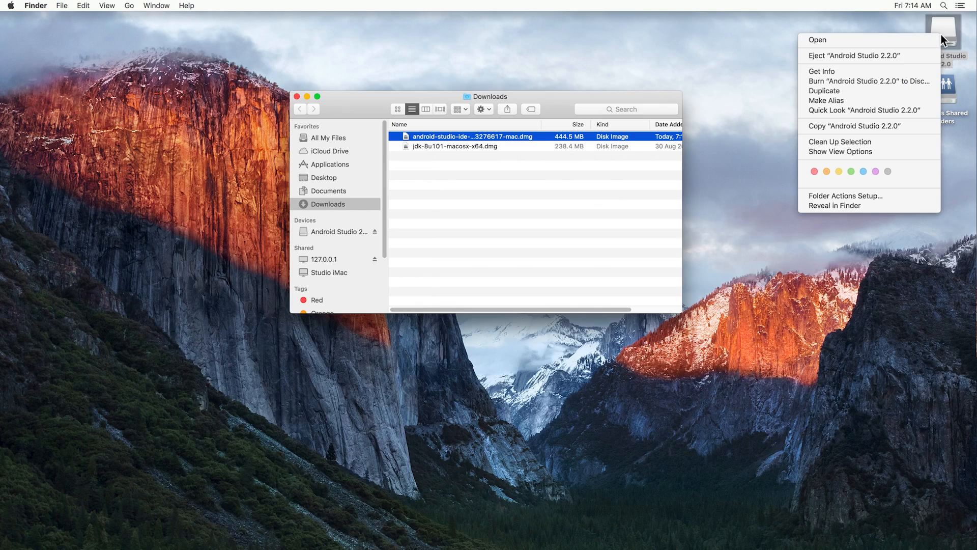
pyautogui.click(903, 56)
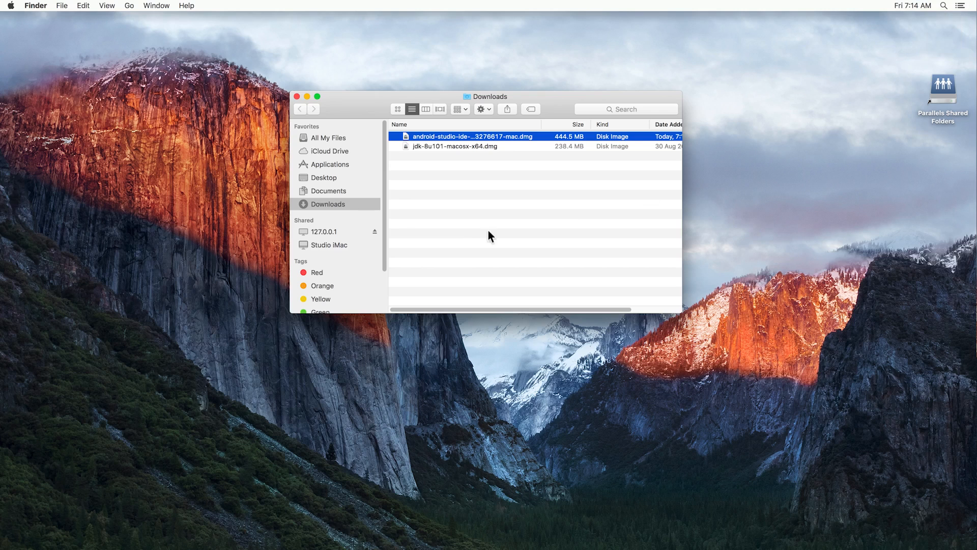
# - Launch Android Studio from the Applications folder, allow the downloaded application to open, and close the folder window
pyautogui.click(330, 163)
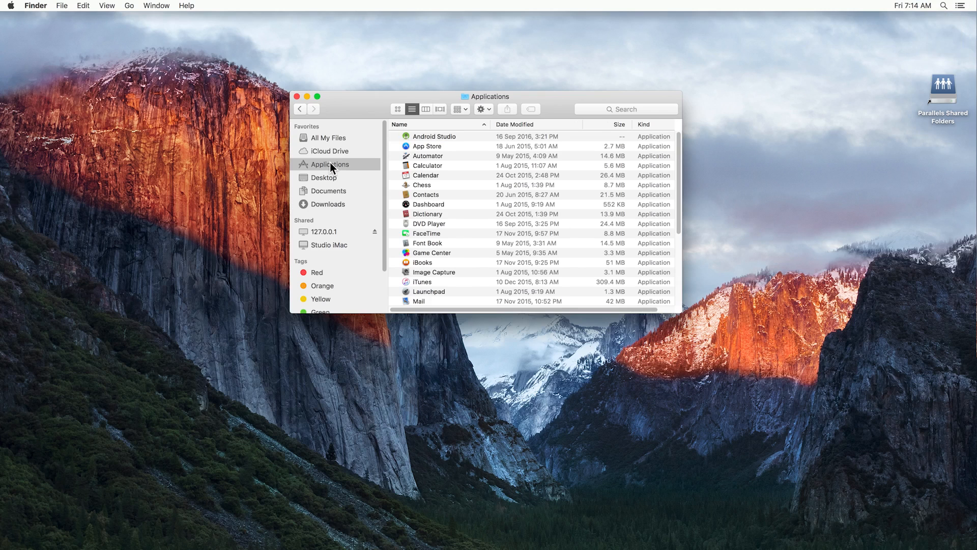
pyautogui.doubleClick(423, 136)
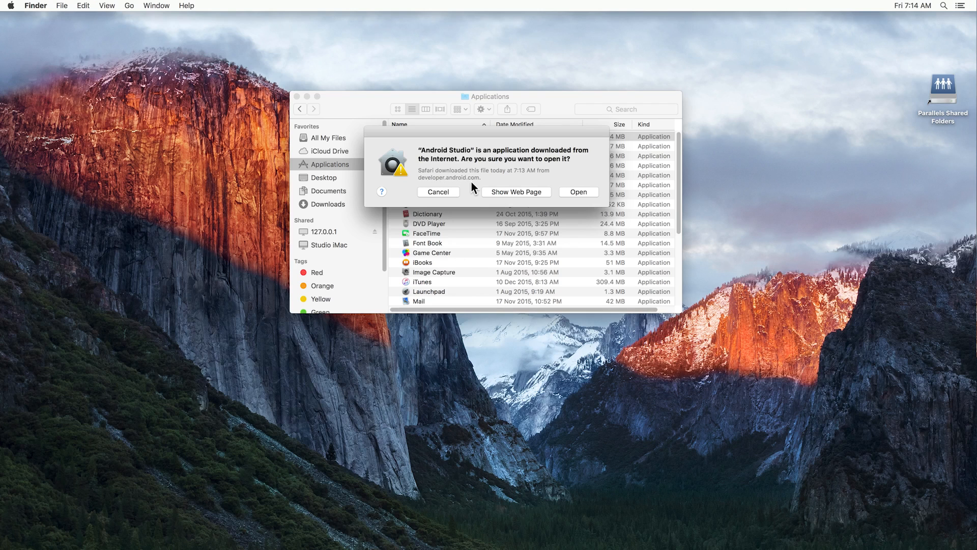
pyautogui.click(577, 191)
pyautogui.click(577, 191)
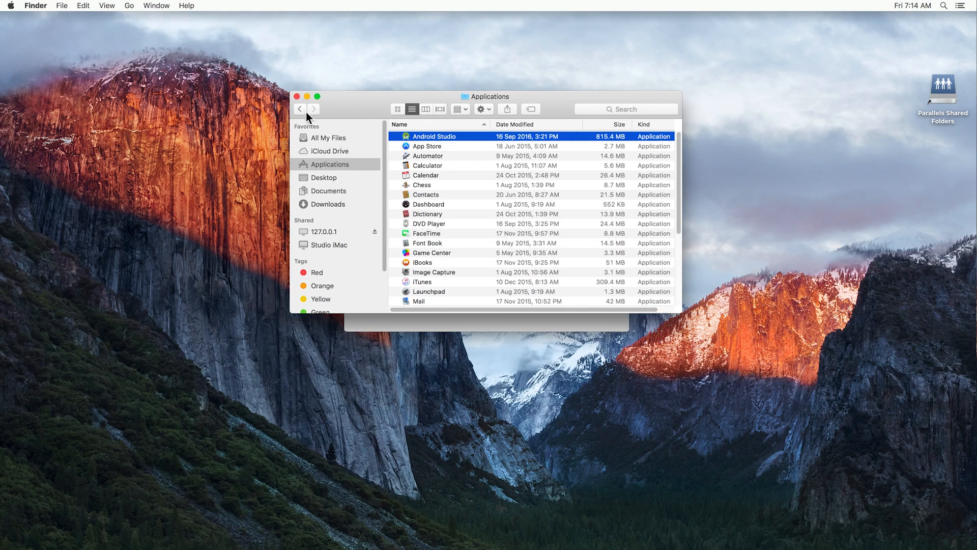
pyautogui.click(296, 96)
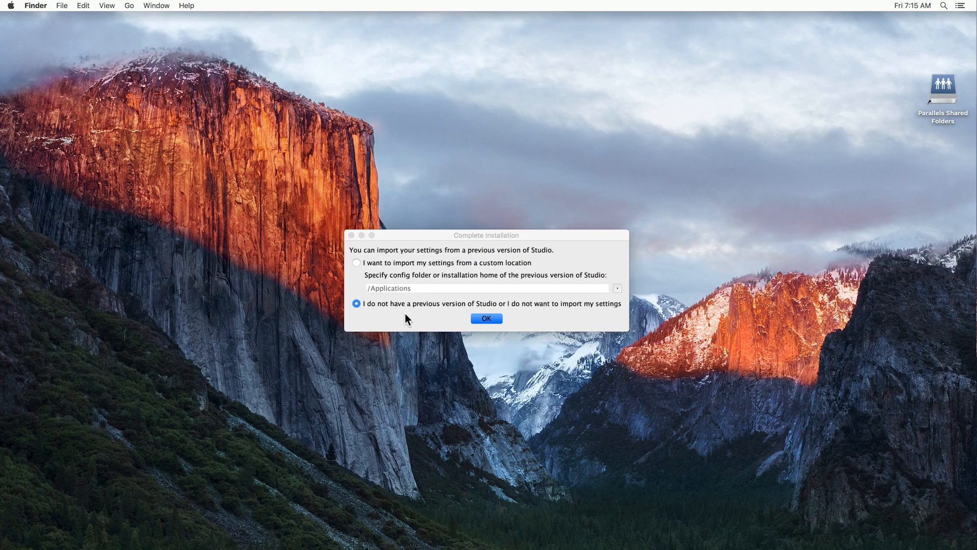
# - Complete the installation without importing previous settings, and choose the Custom install type in the setup wizard
pyautogui.click(489, 319)
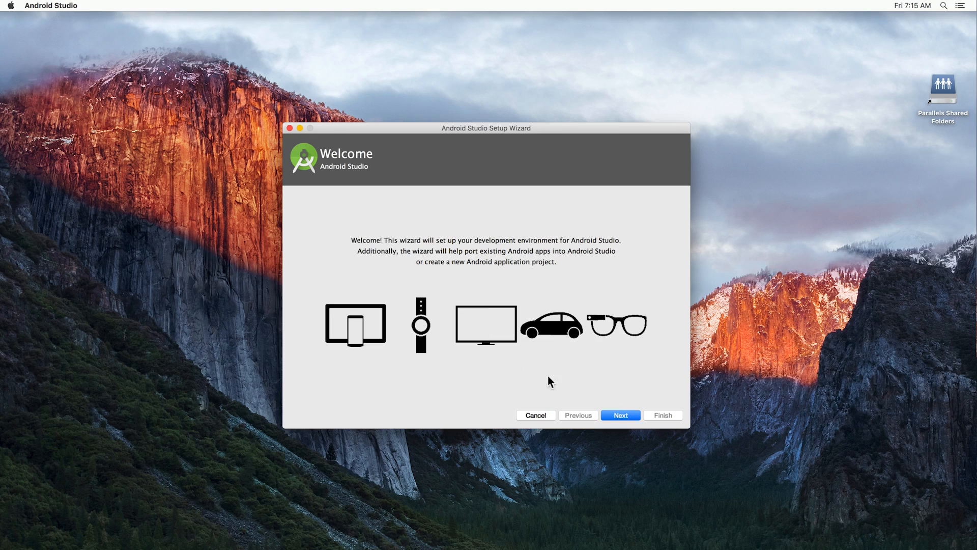
pyautogui.click(618, 415)
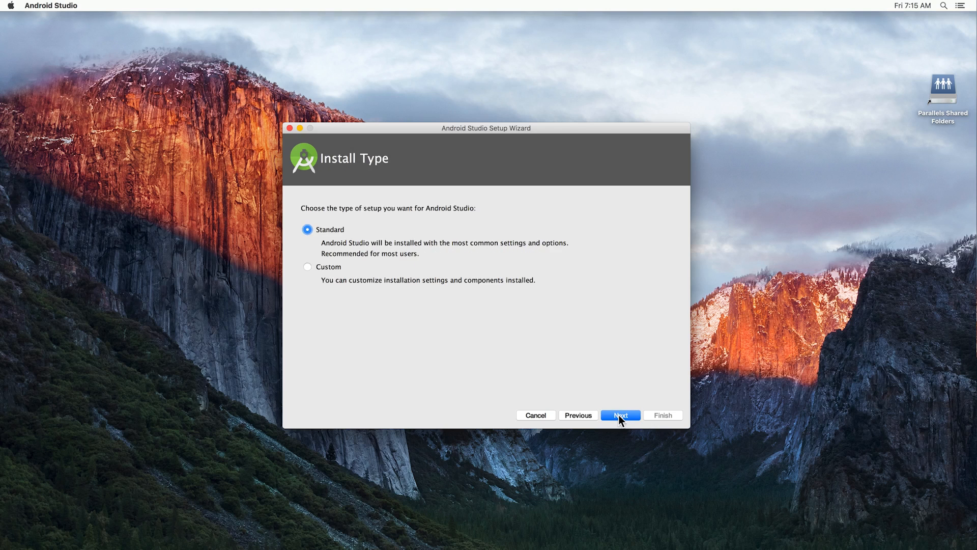
pyautogui.click(315, 267)
pyautogui.click(614, 416)
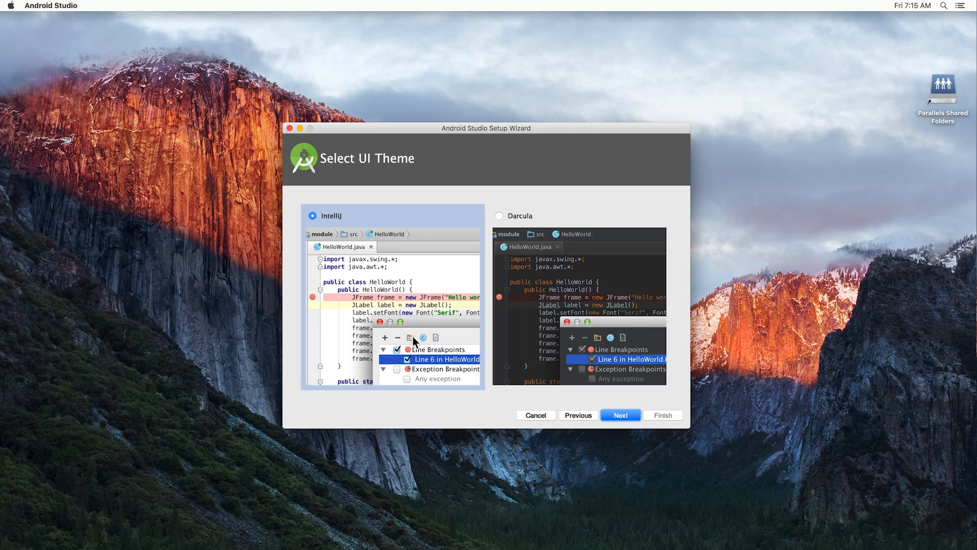
# - Preview the Darcula UI theme, switch back to IntelliJ and continue the setup with it
pyautogui.click(501, 216)
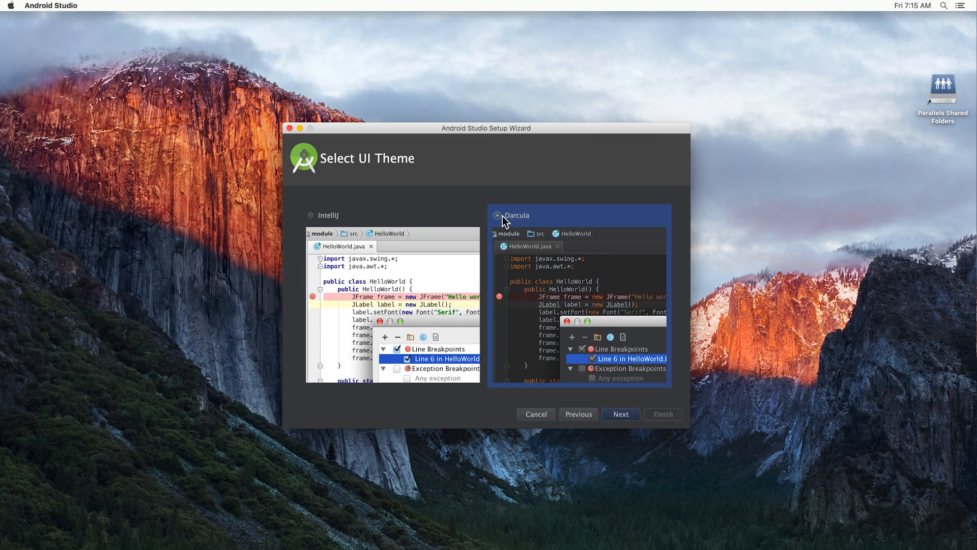
pyautogui.click(309, 216)
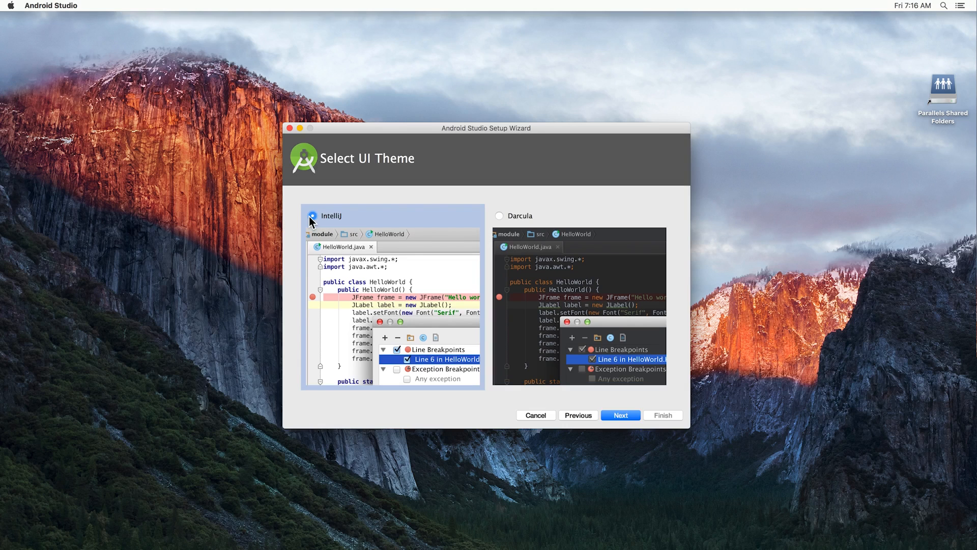
pyautogui.click(618, 416)
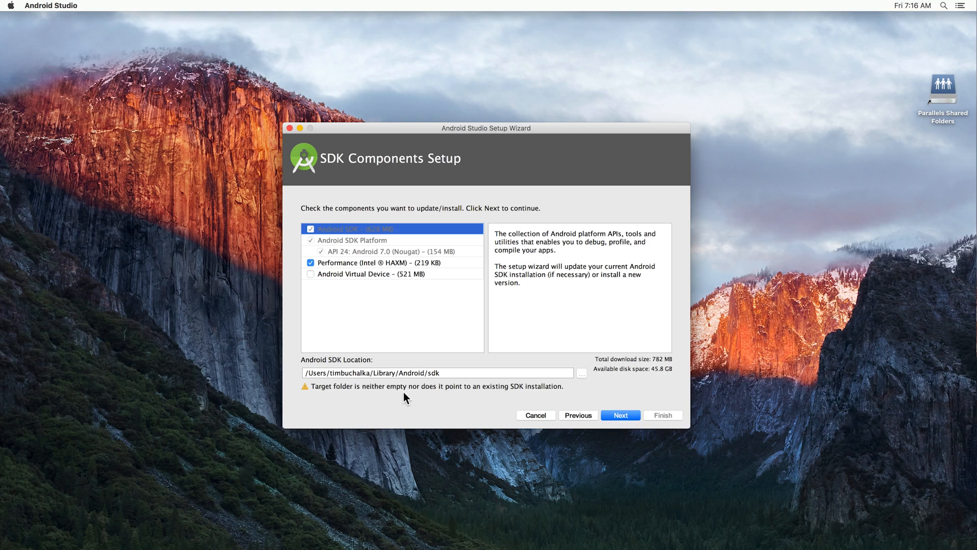
# - Accept the preselected SDK components and 2,048 MiB emulator RAM allocation, and start the component download with its details shown
pyautogui.click(627, 415)
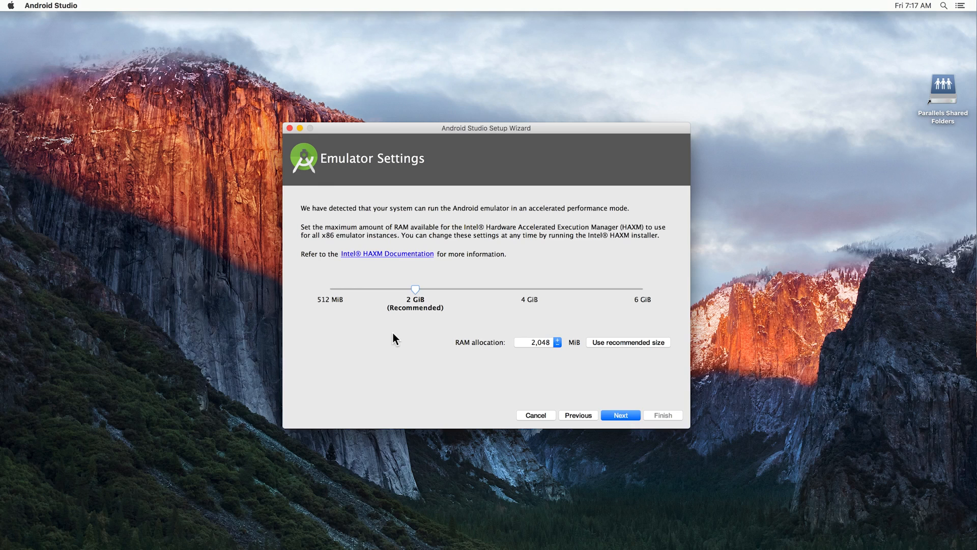
pyautogui.click(620, 414)
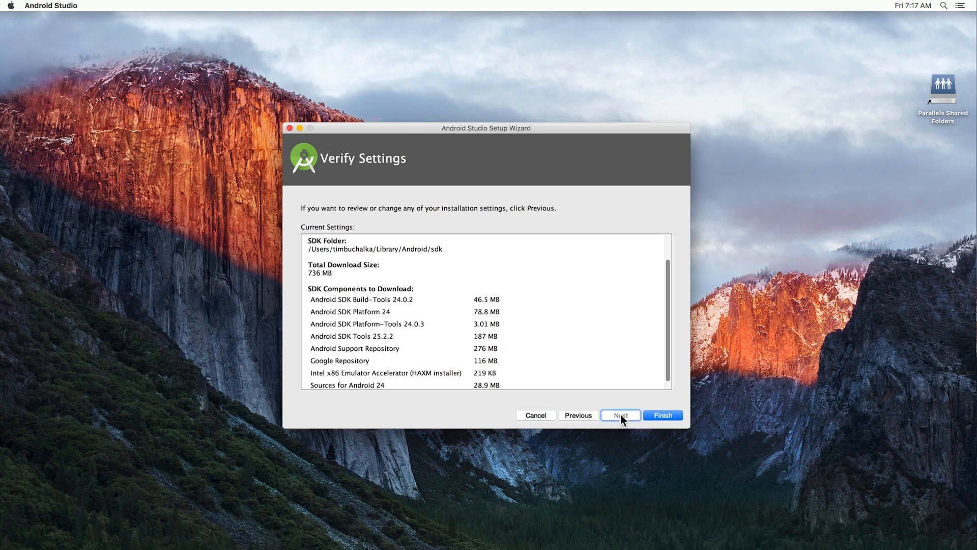
pyautogui.click(657, 414)
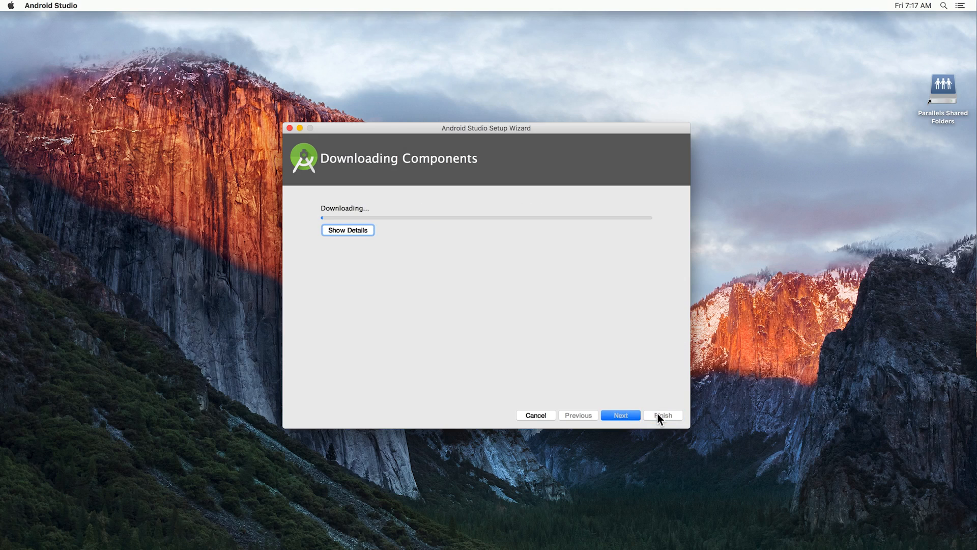
pyautogui.click(342, 232)
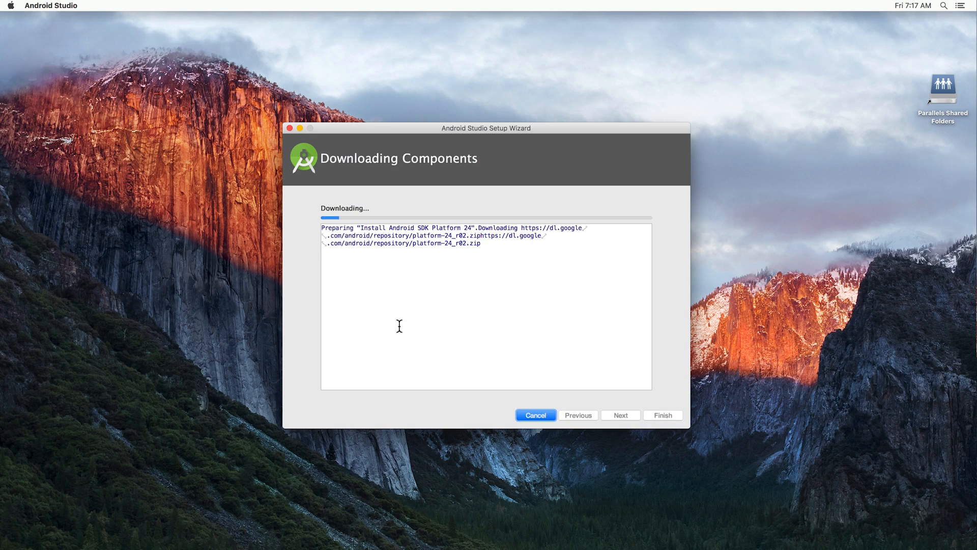